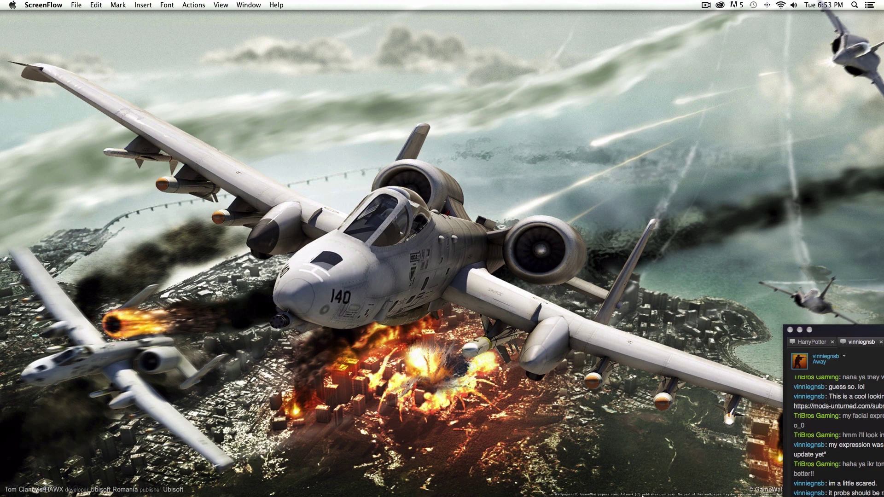
Restore Chrome and request the Area_51_FR.zip download from the Area 51 map page.
{"action": "left_click", "coordinate": [669, 473]}
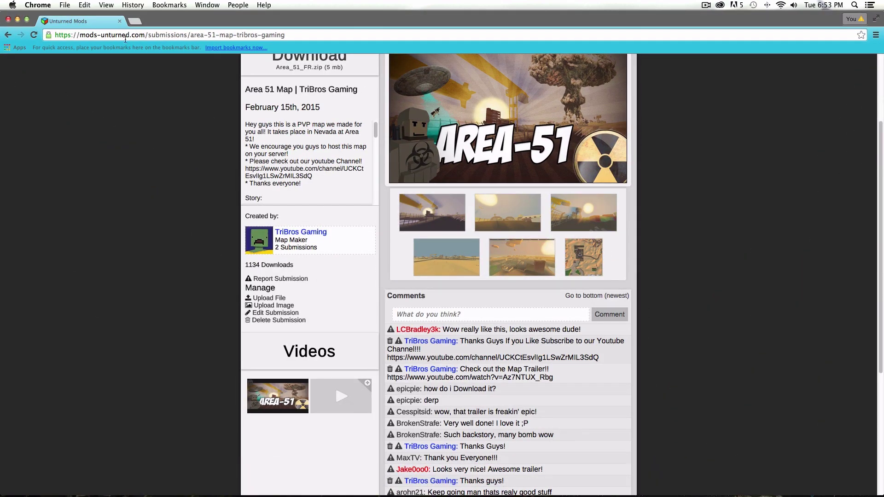
{"action": "scroll", "coordinate": [155, 130], "scroll_direction": "up", "scroll_amount": 3}
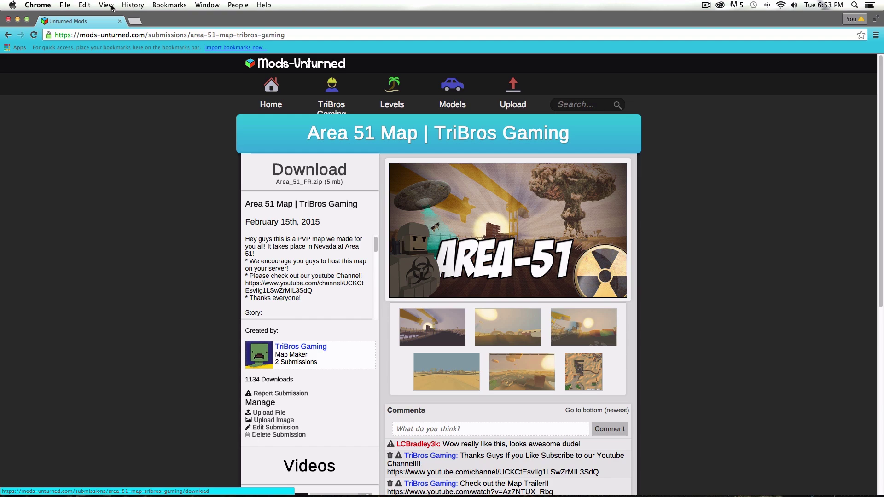
{"action": "scroll", "coordinate": [408, 409], "scroll_direction": "down", "scroll_amount": 1}
{"action": "scroll", "coordinate": [408, 409], "scroll_direction": "down", "scroll_amount": 1}
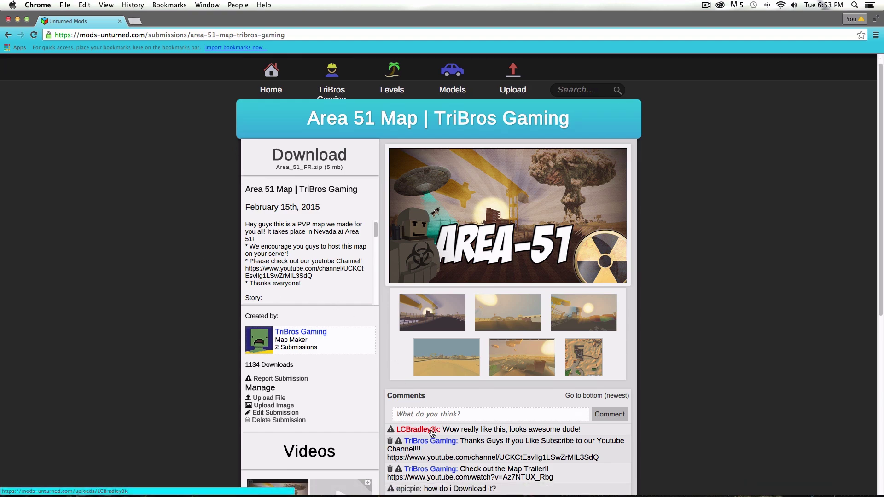
{"action": "mouse_move", "coordinate": [419, 428]}
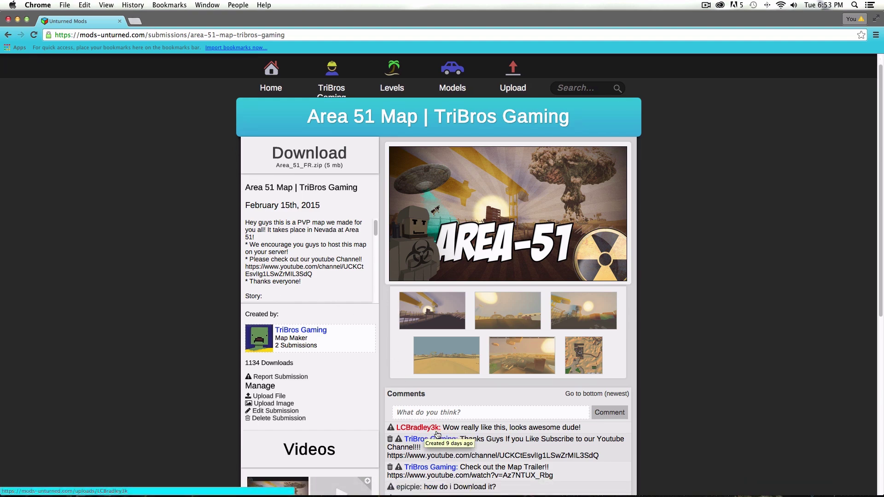
{"action": "scroll", "coordinate": [435, 434], "scroll_direction": "down", "scroll_amount": 10}
{"action": "scroll", "coordinate": [435, 435], "scroll_direction": "up", "scroll_amount": 10}
{"action": "scroll", "coordinate": [444, 445], "scroll_direction": "down", "scroll_amount": 3}
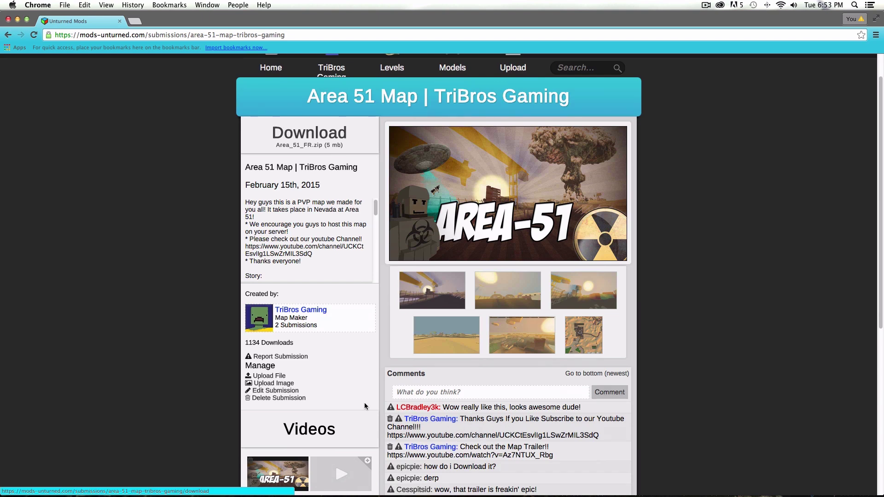
{"action": "scroll", "coordinate": [207, 139], "scroll_direction": "up", "scroll_amount": 2}
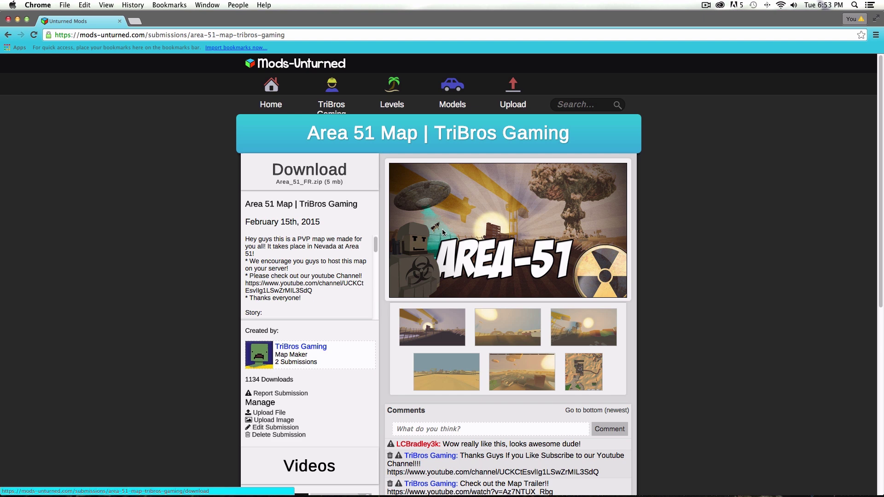
{"action": "scroll", "coordinate": [148, 337], "scroll_direction": "down", "scroll_amount": 1}
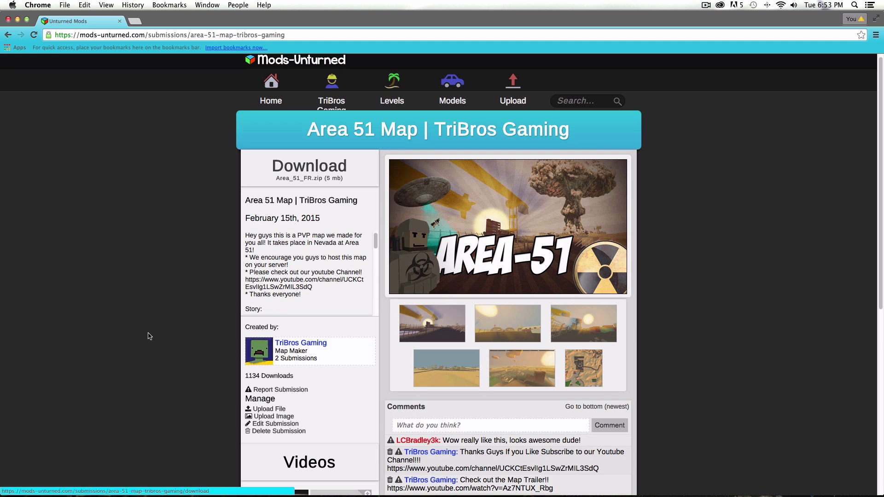
{"action": "left_click", "coordinate": [327, 184]}
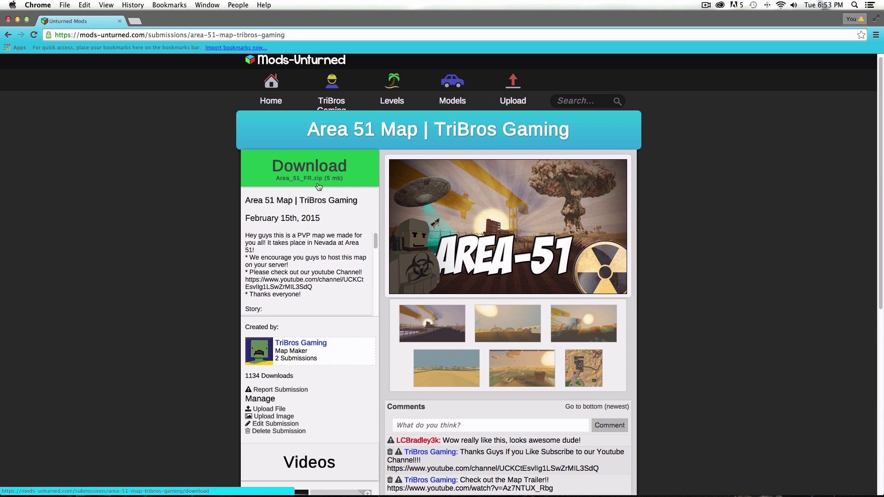
{"action": "left_click", "coordinate": [321, 182]}
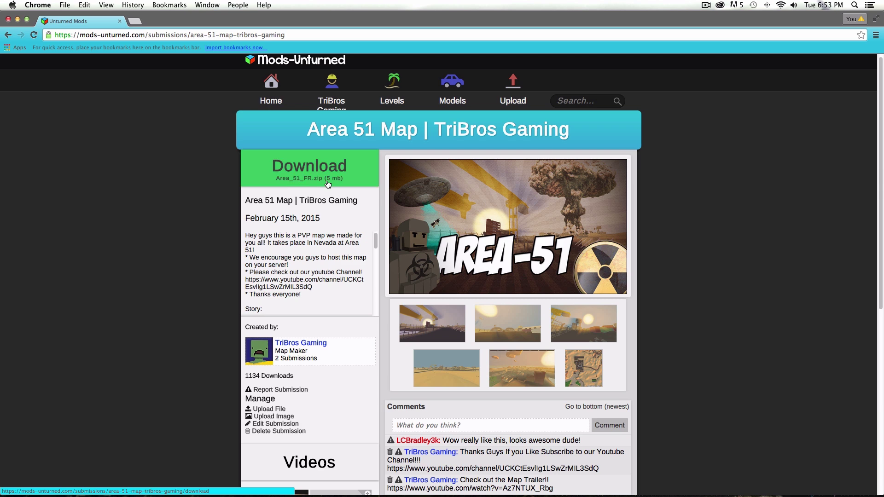
Start the Area_51_FR (1).zip download and preview the second map screenshot full size.
{"action": "left_click", "coordinate": [326, 178]}
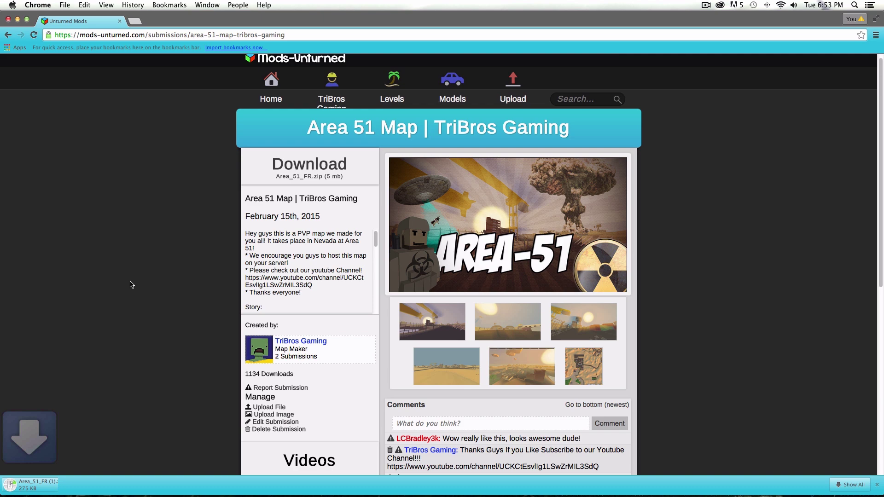
{"action": "scroll", "coordinate": [146, 122], "scroll_direction": "down", "scroll_amount": 3}
{"action": "scroll", "coordinate": [204, 238], "scroll_direction": "down", "scroll_amount": 5}
{"action": "scroll", "coordinate": [203, 239], "scroll_direction": "up", "scroll_amount": 10}
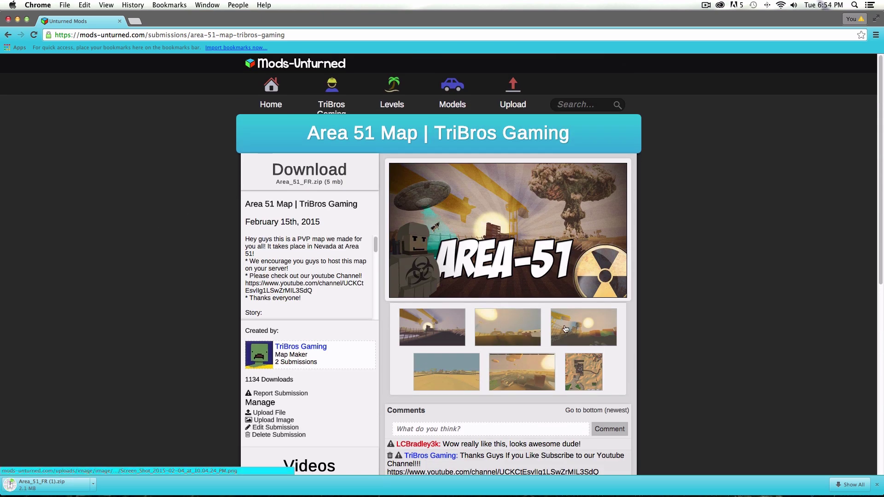
{"action": "left_click", "coordinate": [510, 328]}
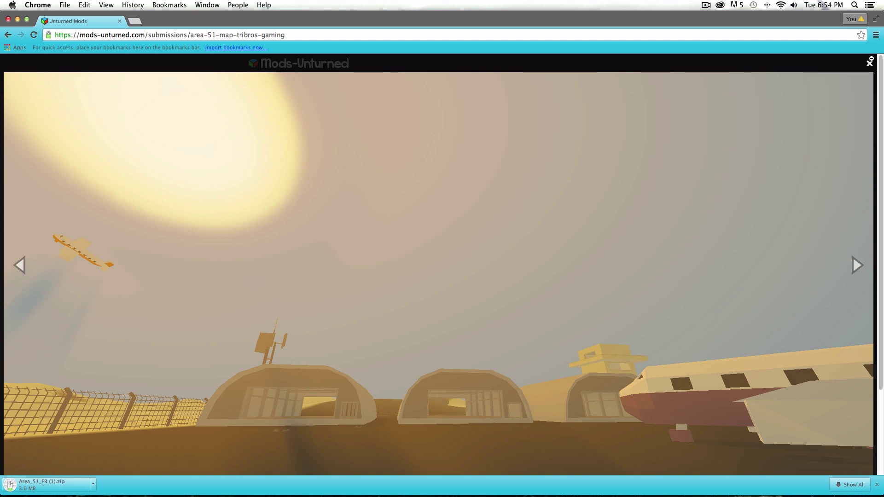
{"action": "left_click", "coordinate": [870, 64]}
{"action": "scroll", "coordinate": [547, 312], "scroll_direction": "down", "scroll_amount": 2}
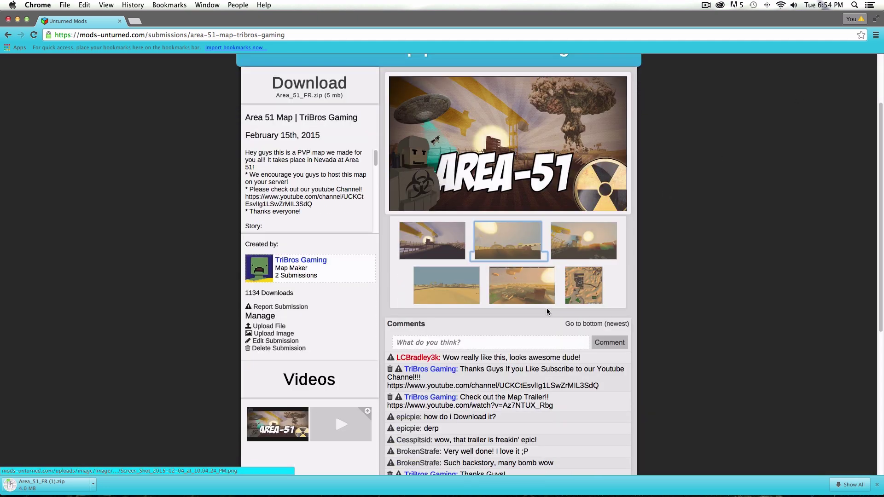
{"action": "scroll", "coordinate": [547, 311], "scroll_direction": "down", "scroll_amount": 5}
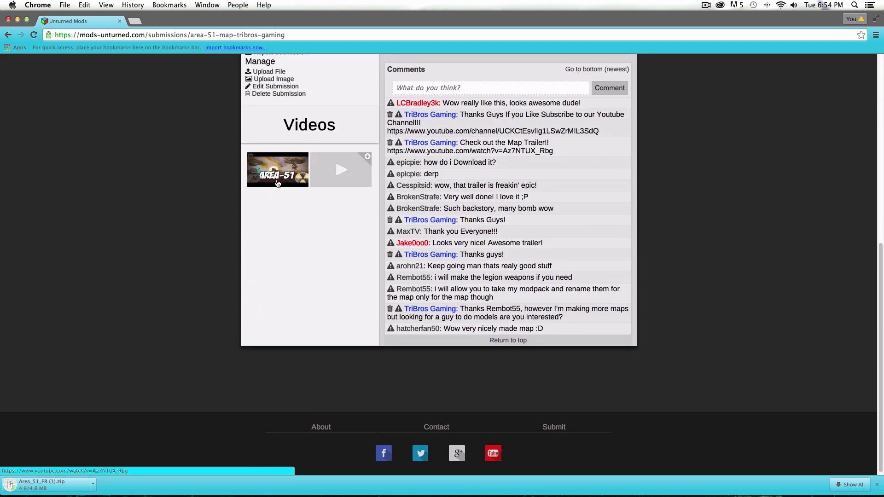
{"action": "scroll", "coordinate": [279, 183], "scroll_direction": "up", "scroll_amount": 5}
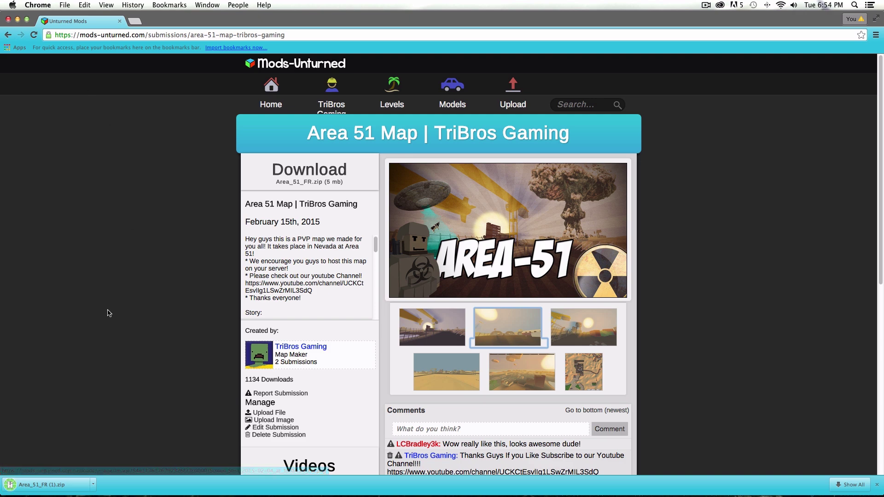
Move the downloaded Area 51 zip from Downloads onto the desktop.
{"action": "left_click", "coordinate": [18, 20]}
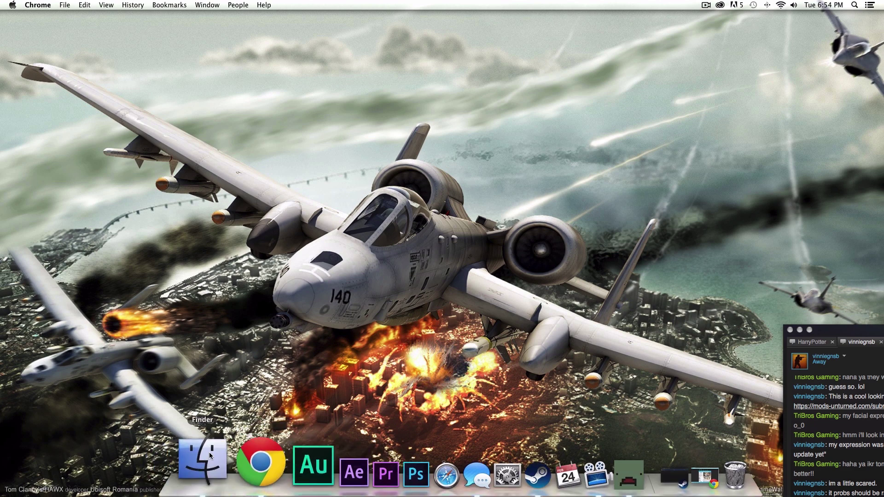
{"action": "left_click", "coordinate": [214, 454]}
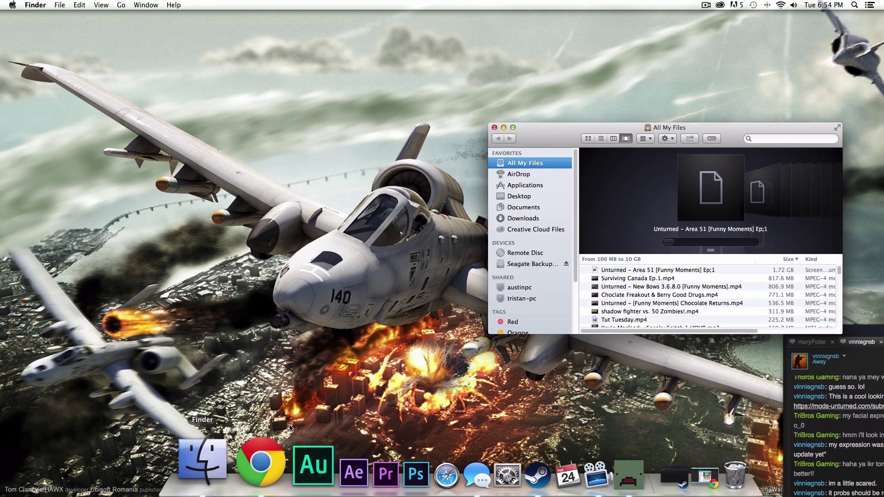
{"action": "left_click", "coordinate": [524, 218]}
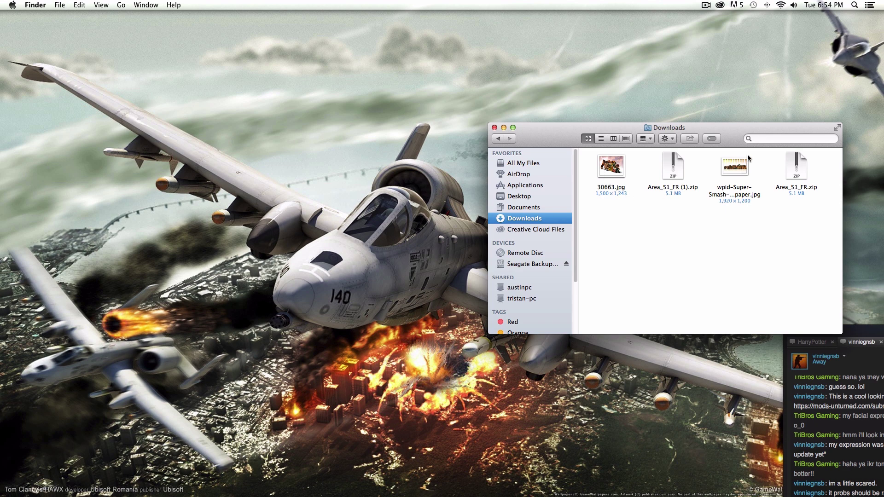
{"action": "left_click_drag", "start_coordinate": [657, 169], "coordinate": [250, 153]}
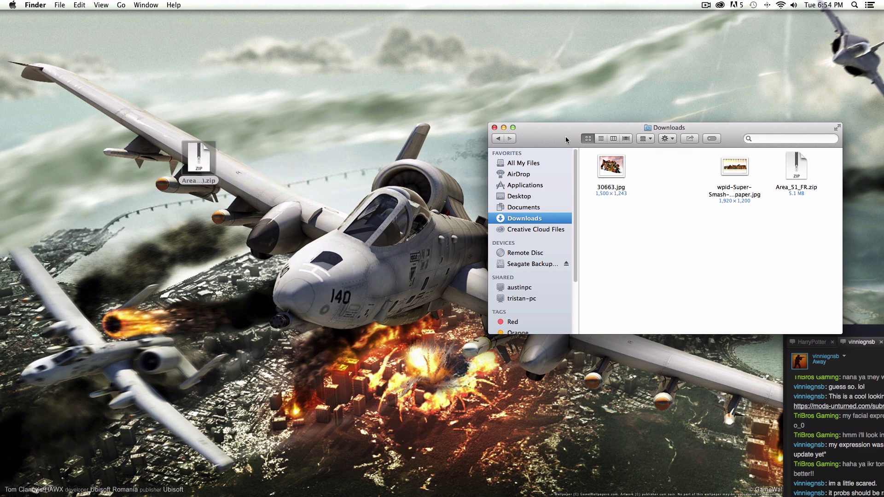
{"action": "left_click", "coordinate": [504, 128]}
Unzip the archive with Archive Utility, producing an Area 51 FR folder on the desktop.
{"action": "double_click", "coordinate": [193, 162]}
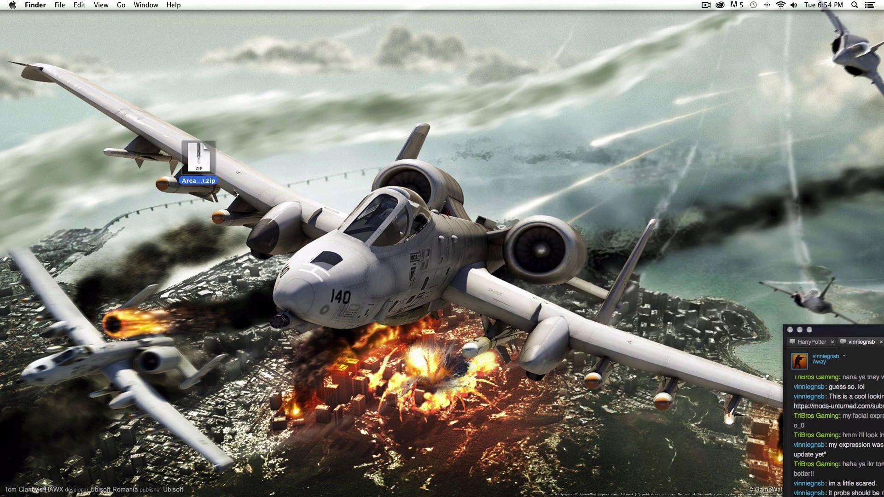
{"action": "left_click_drag", "start_coordinate": [178, 164], "coordinate": [102, 178]}
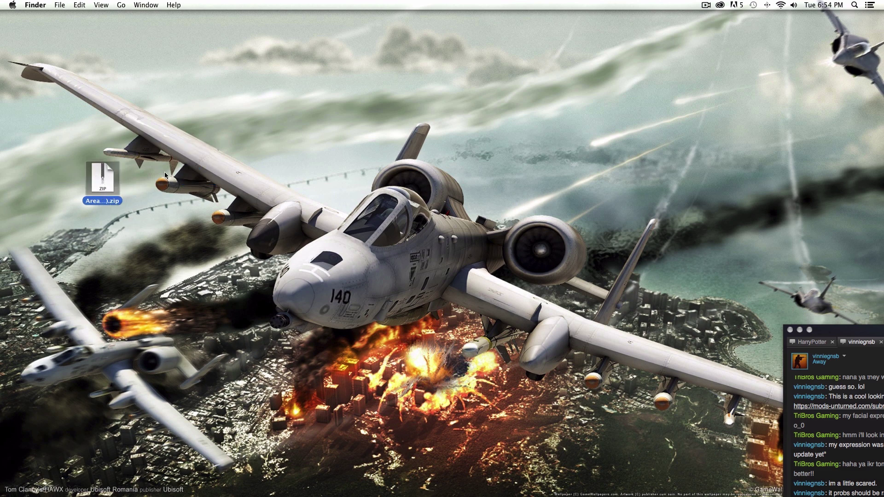
{"action": "double_click", "coordinate": [107, 180]}
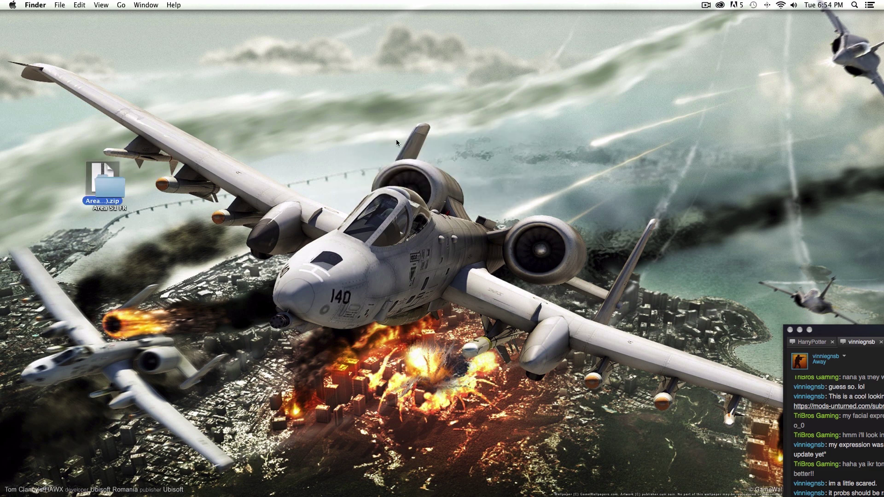
{"action": "left_click", "coordinate": [273, 175]}
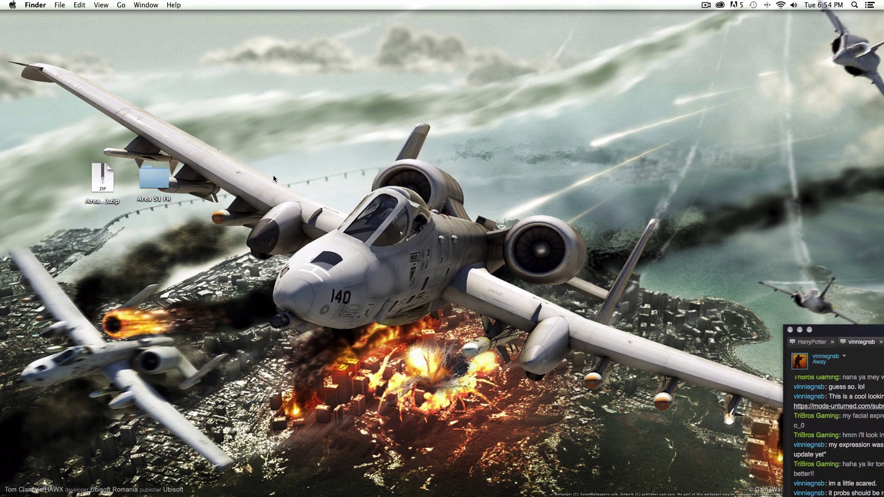
Restore Steam and bring up Unturned's Properties from the library.
{"action": "left_click_drag", "start_coordinate": [148, 174], "coordinate": [141, 179]}
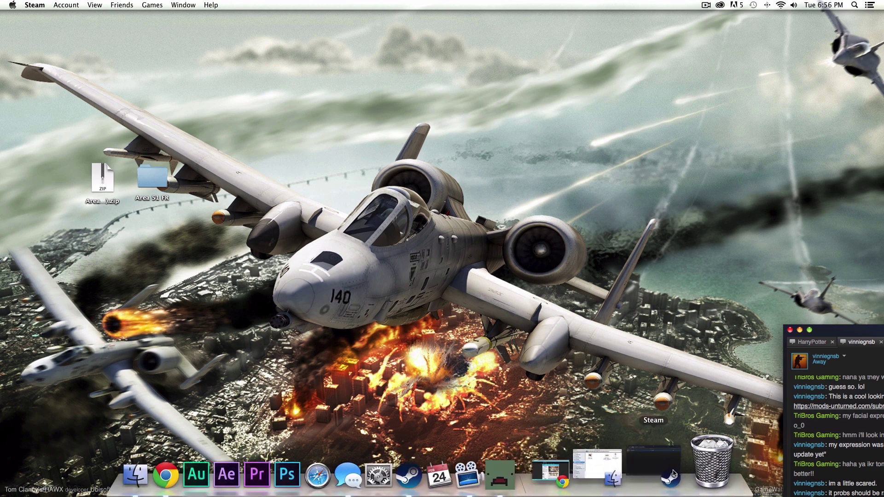
{"action": "left_click", "coordinate": [669, 468]}
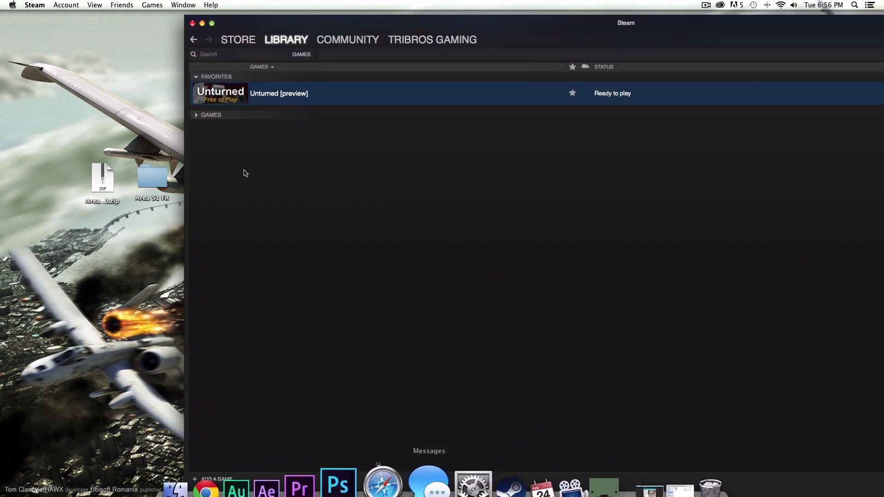
{"action": "right_click", "coordinate": [402, 97]}
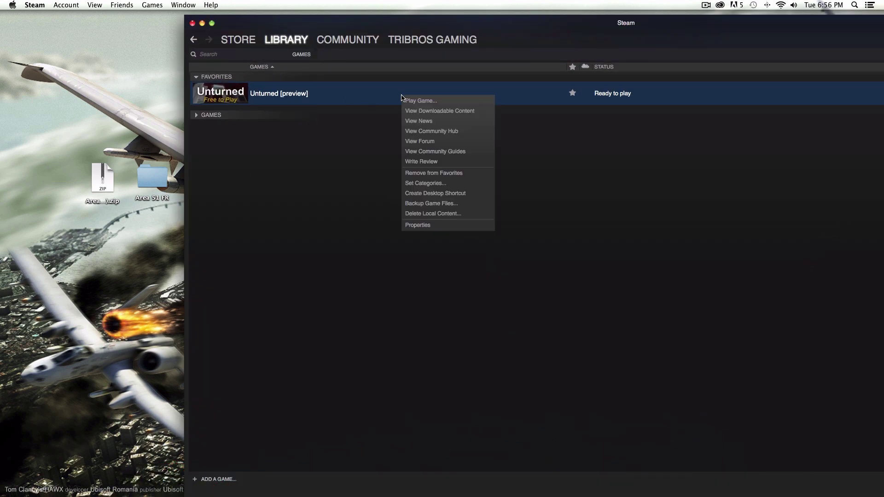
{"action": "left_click", "coordinate": [411, 225]}
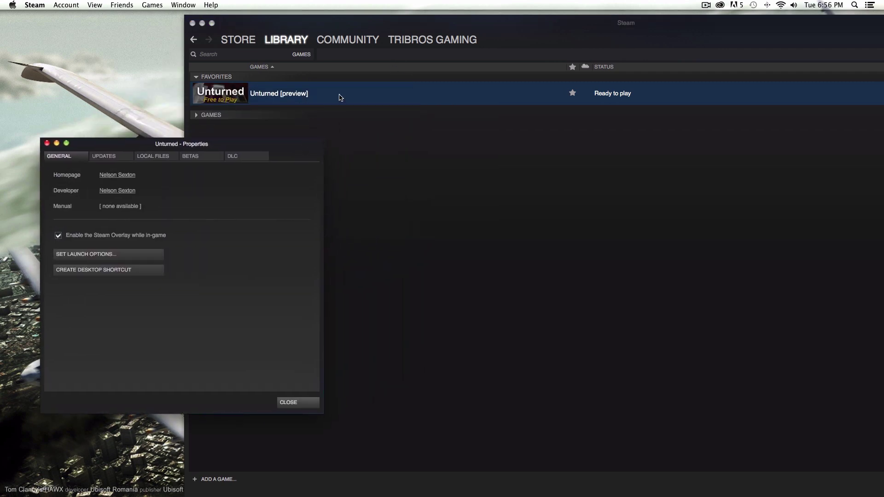
Browse Unturned's local files so the install folder shows in Finder.
{"action": "left_click_drag", "start_coordinate": [300, 154], "coordinate": [356, 102]}
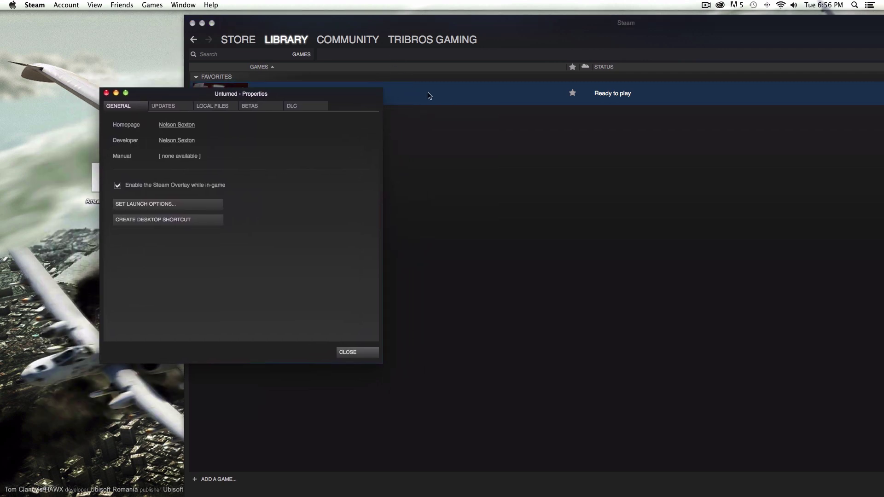
{"action": "left_click", "coordinate": [206, 111]}
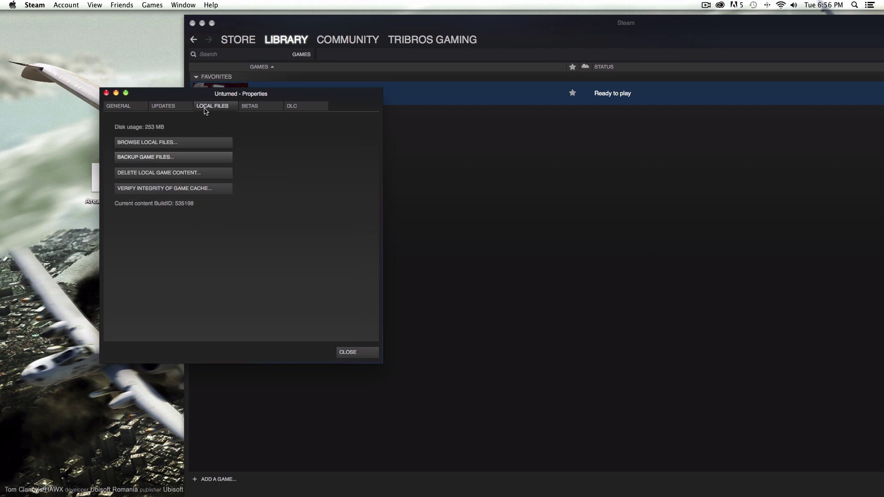
{"action": "left_click", "coordinate": [221, 143]}
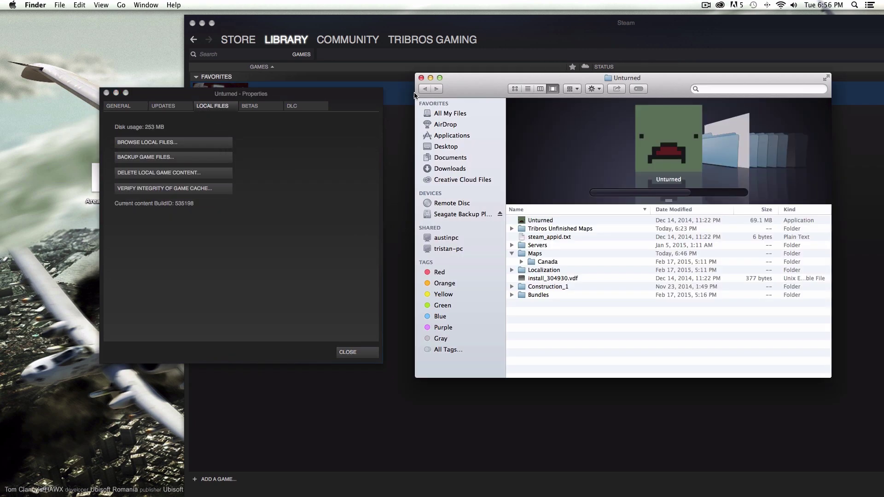
Dismiss the Properties dialog, hide Steam, and locate the Maps folder in Unturned's files.
{"action": "left_click", "coordinate": [106, 93]}
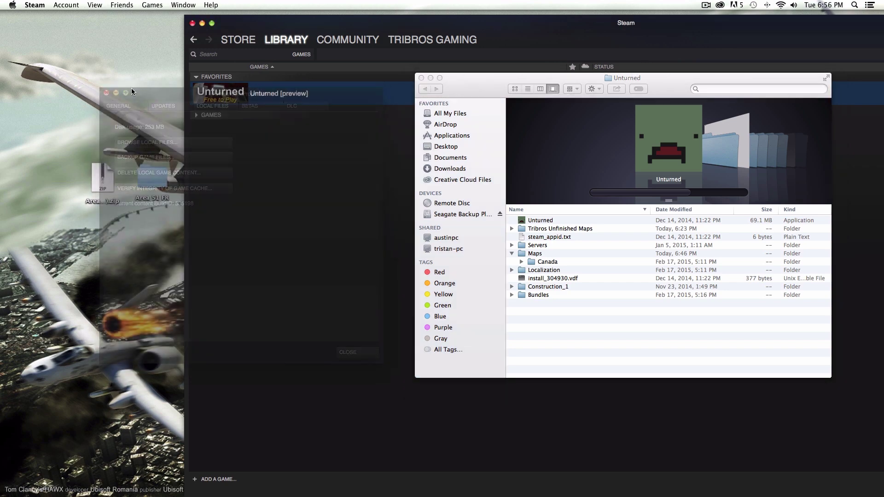
{"action": "left_click", "coordinate": [420, 78]}
{"action": "left_click", "coordinate": [202, 24]}
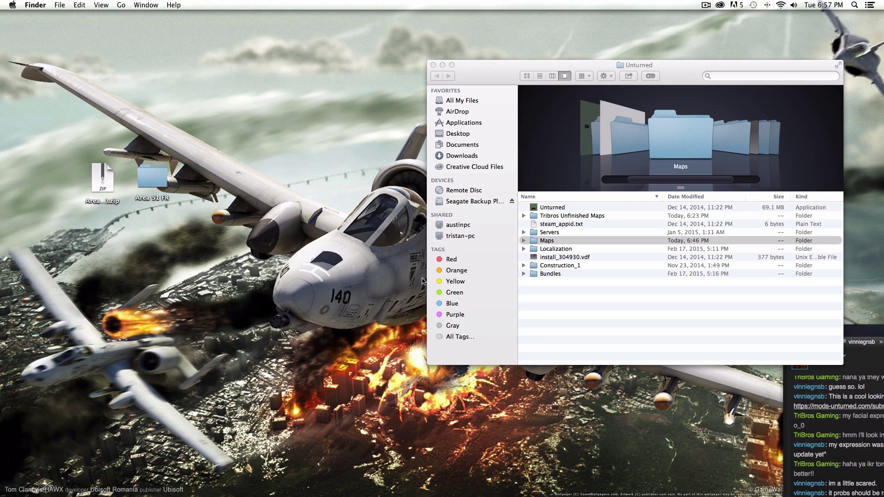
{"action": "left_click", "coordinate": [152, 179]}
{"action": "left_click", "coordinate": [544, 243]}
{"action": "left_click", "coordinate": [599, 392]}
Drop the Area 51 FR folder into Maps, confirm it is inside, and relaunch Unturned.
{"action": "mouse_move", "coordinate": [153, 182]}
{"action": "left_mouse_down"}
{"action": "mouse_move", "coordinate": [558, 245]}
{"action": "mouse_move", "coordinate": [551, 239]}
{"action": "left_mouse_up"}
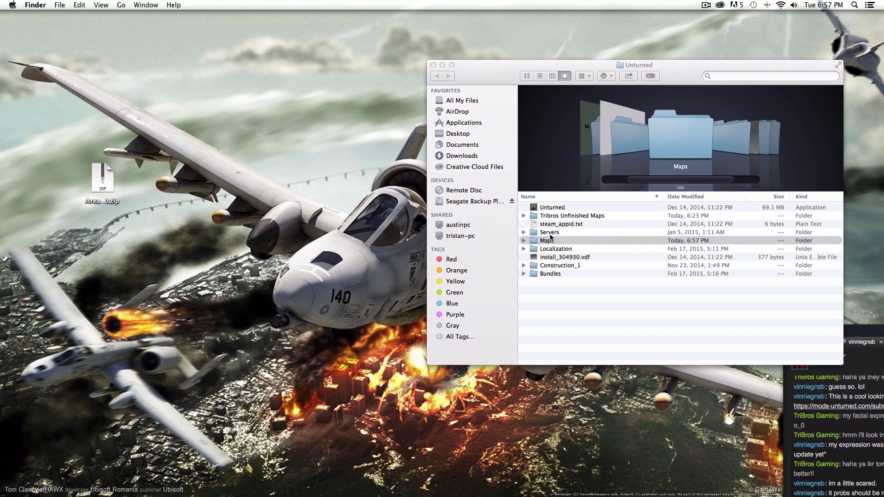
{"action": "left_click", "coordinate": [524, 240]}
{"action": "left_click", "coordinate": [522, 239]}
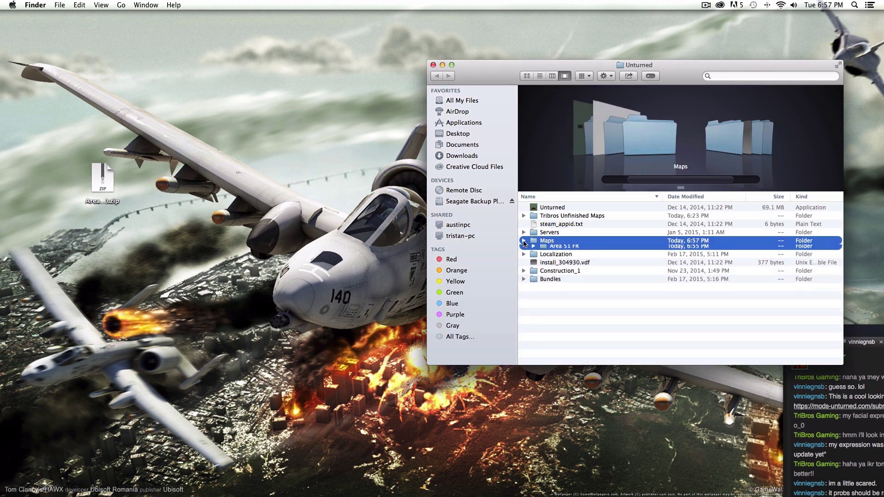
{"action": "mouse_move", "coordinate": [492, 495]}
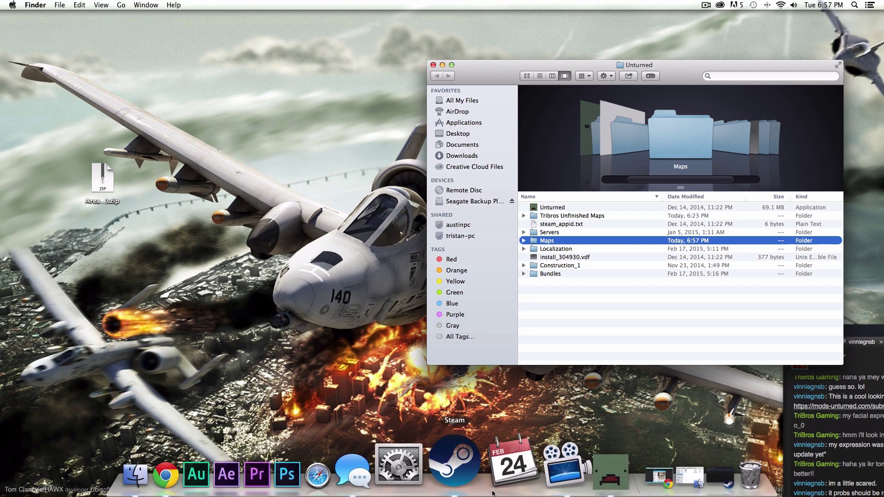
{"action": "left_click", "coordinate": [561, 478]}
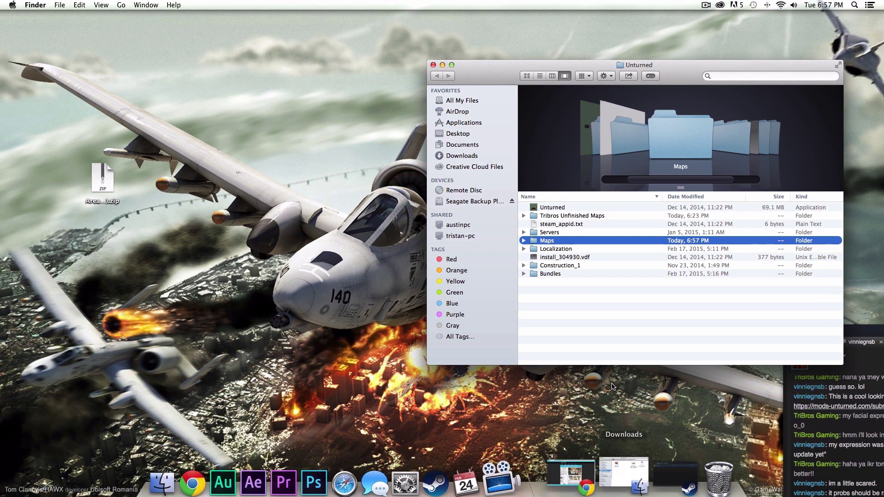
{"action": "left_click", "coordinate": [646, 478]}
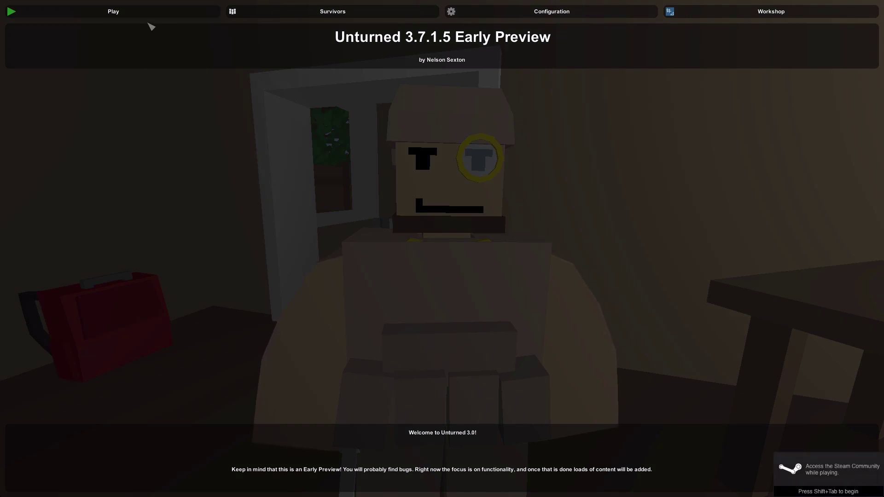
{"action": "left_click", "coordinate": [223, 11]}
{"action": "left_click", "coordinate": [504, 32]}
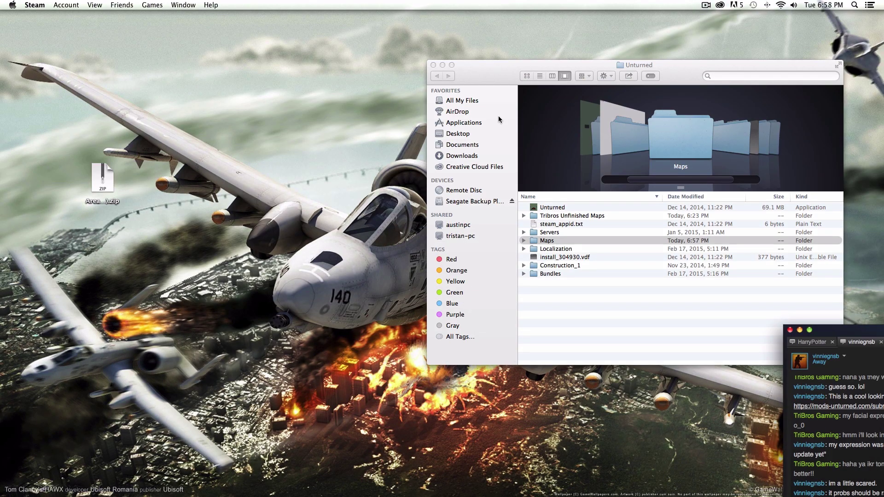
Close the Unturned game folder Finder window, leaving the desktop.
{"action": "left_click", "coordinate": [434, 65]}
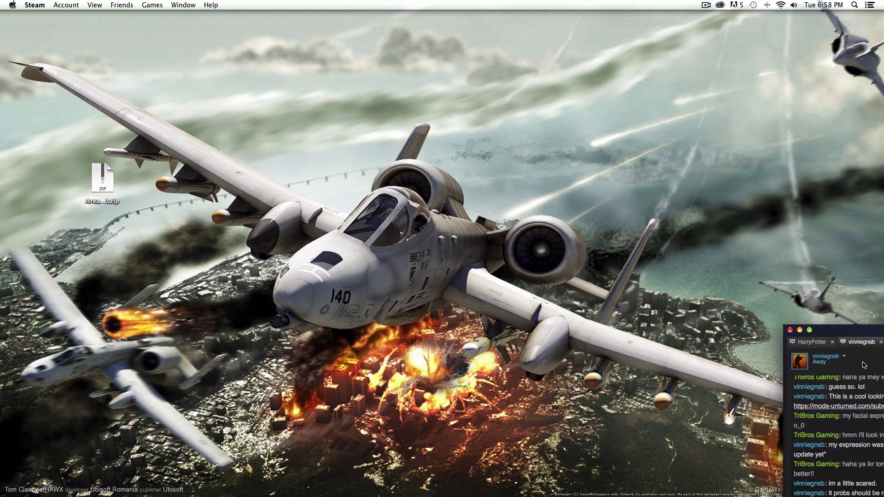